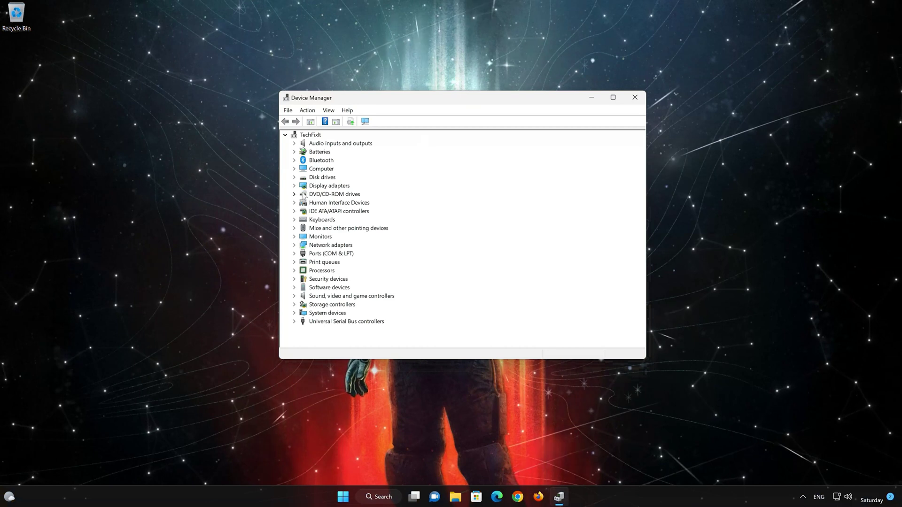
Step: Search automatically for an updated driver for the VMware SVGA 3D display adapter and check Windows Update for available updates
{"action": "left_click", "coordinate": [294, 186]}
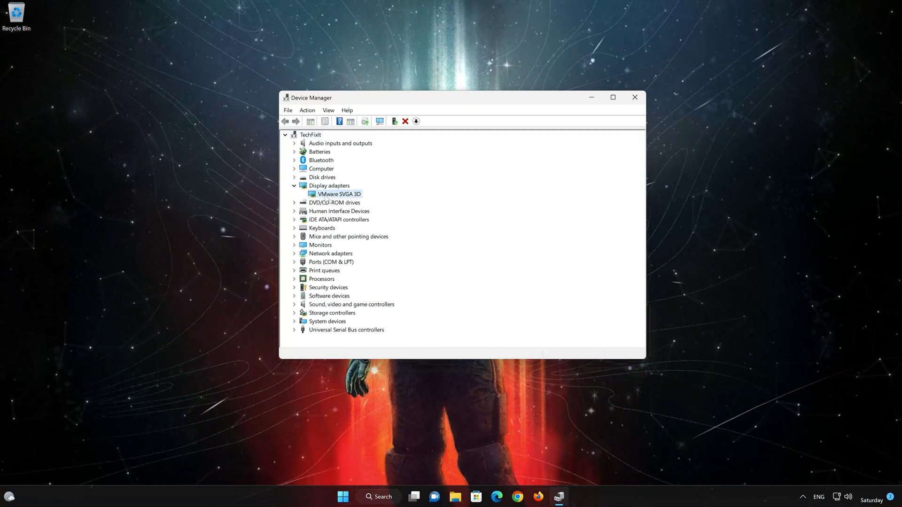
{"action": "right_click", "coordinate": [327, 197]}
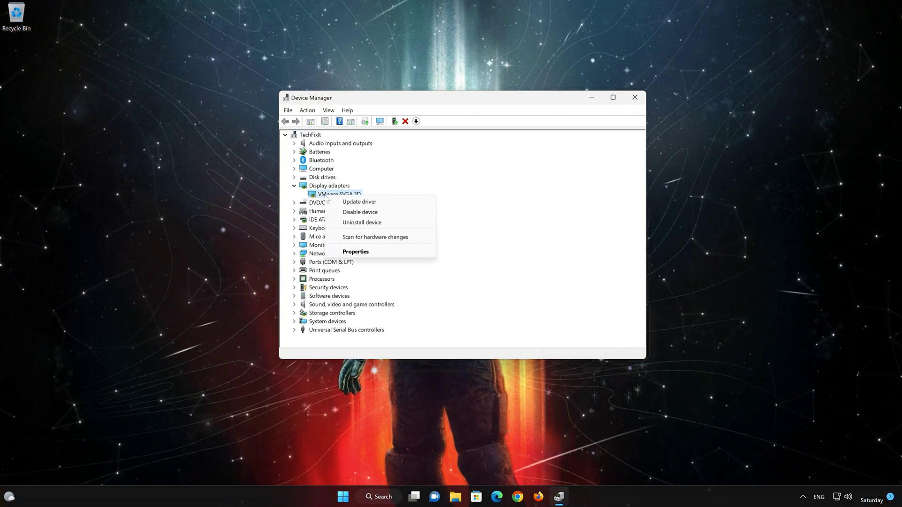
{"action": "left_click", "coordinate": [396, 252]}
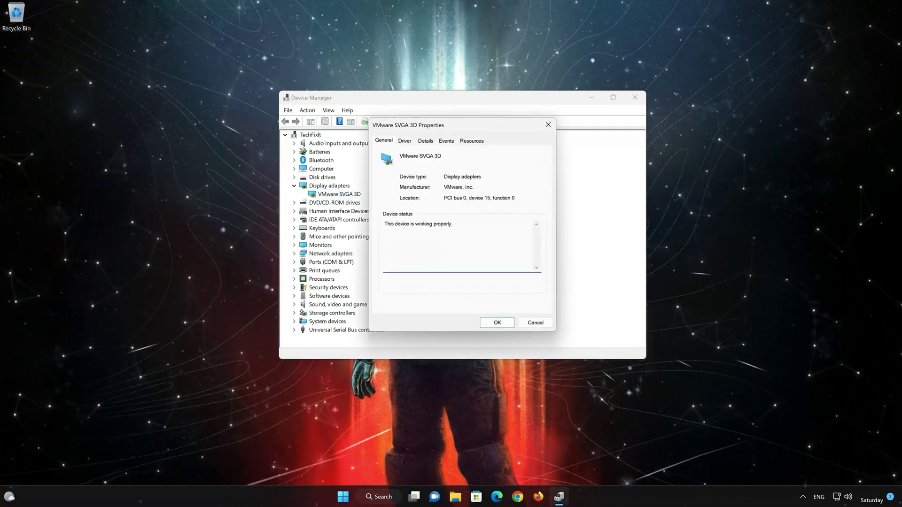
{"action": "left_click", "coordinate": [405, 141]}
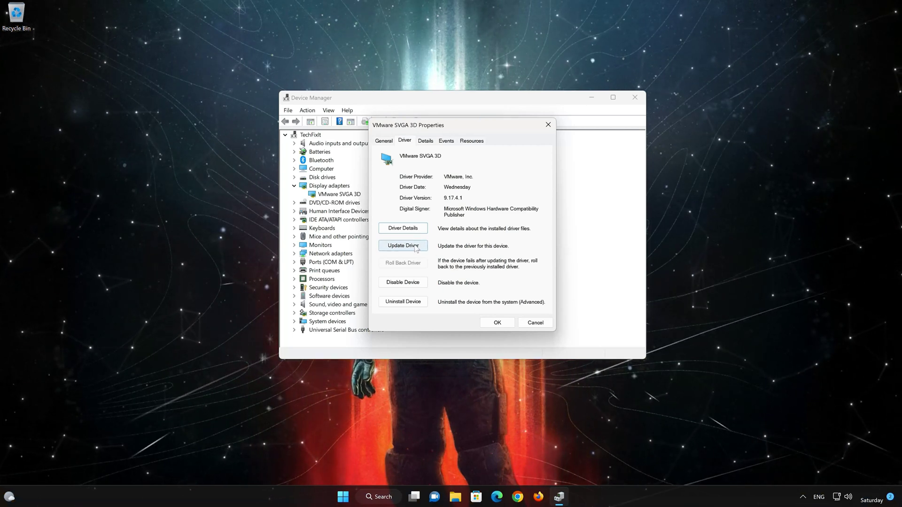
{"action": "left_click", "coordinate": [403, 246]}
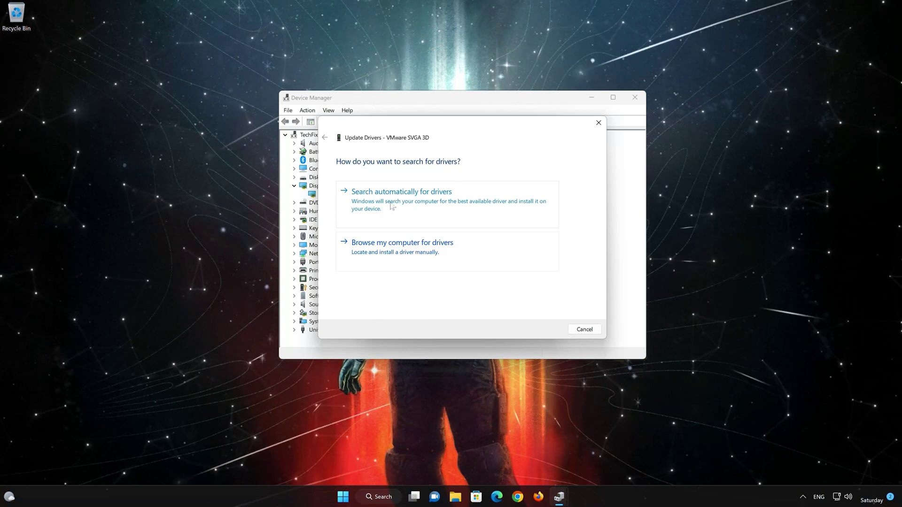
{"action": "left_click", "coordinate": [457, 203]}
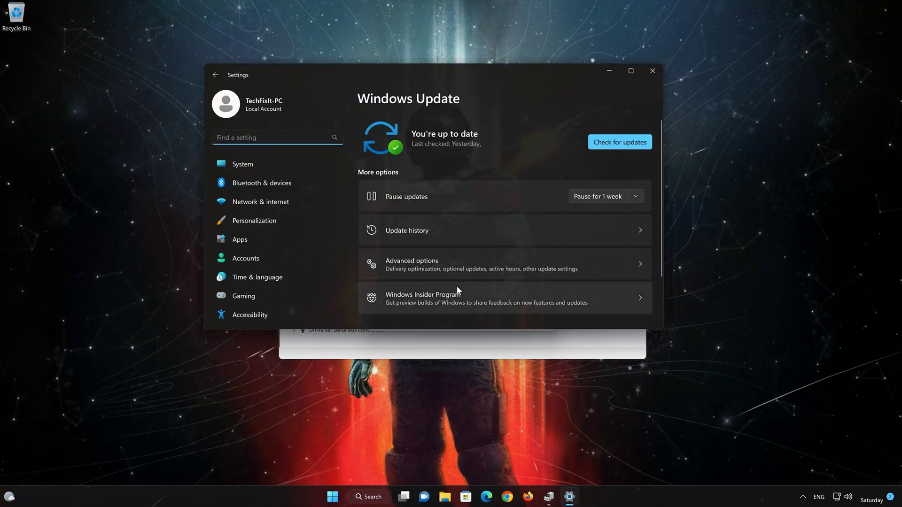
{"action": "left_click", "coordinate": [623, 140]}
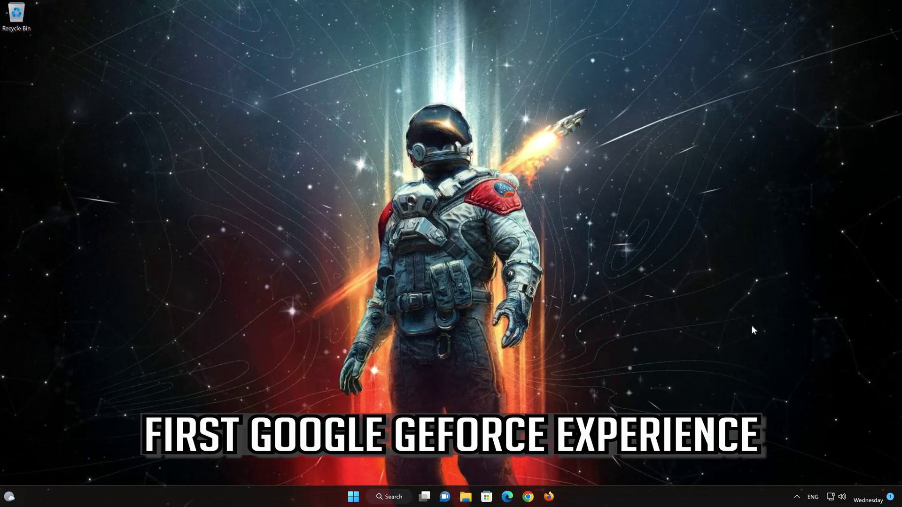
Step: Open Firefox, move its window fully onto the screen, and search Google for "geforce experience"
{"action": "left_click", "coordinate": [550, 497]}
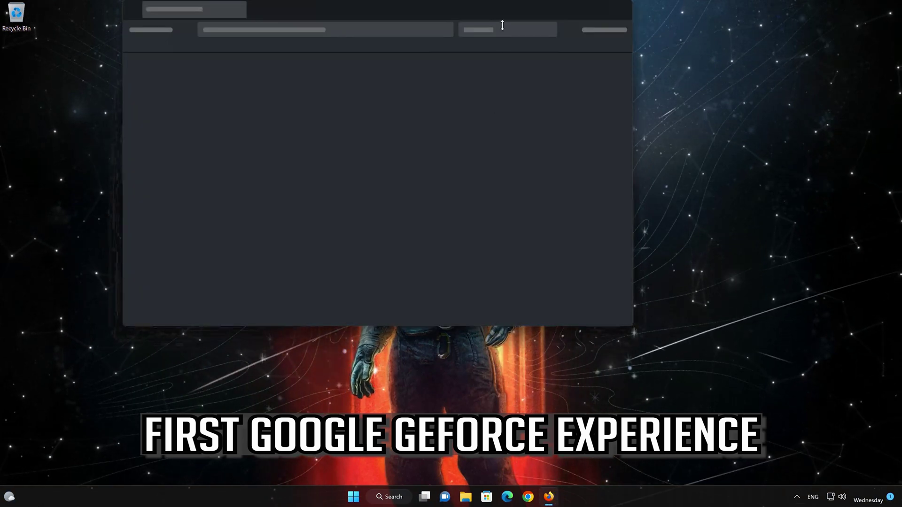
{"action": "left_click_drag", "start_coordinate": [503, 9], "coordinate": [587, 73]}
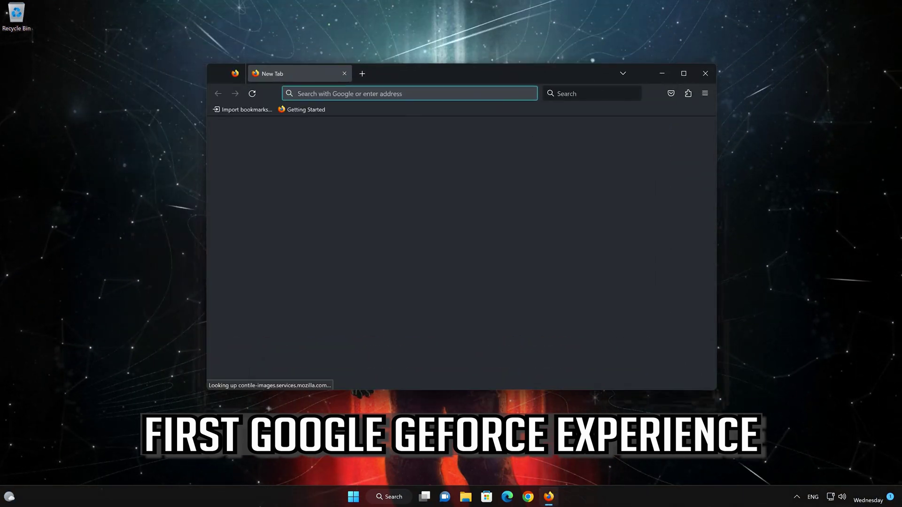
{"action": "left_click", "coordinate": [559, 93]}
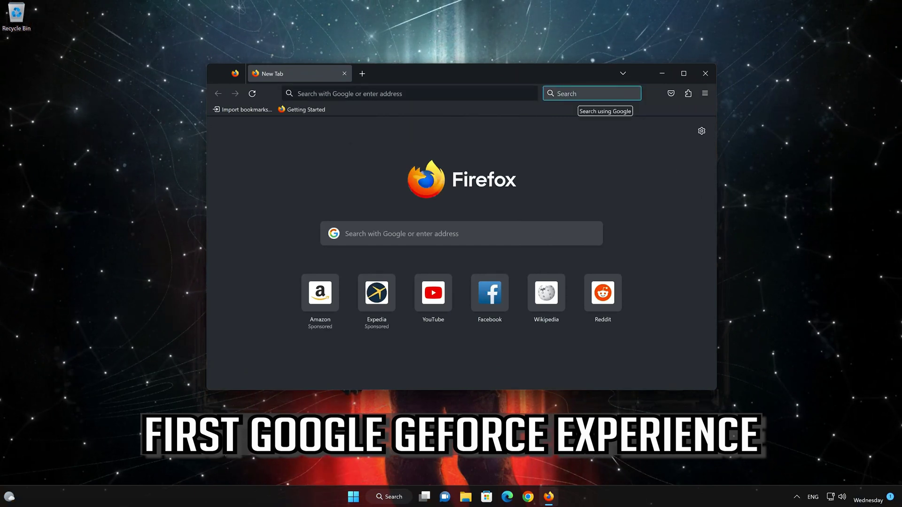
{"action": "type", "text": "geforce "}
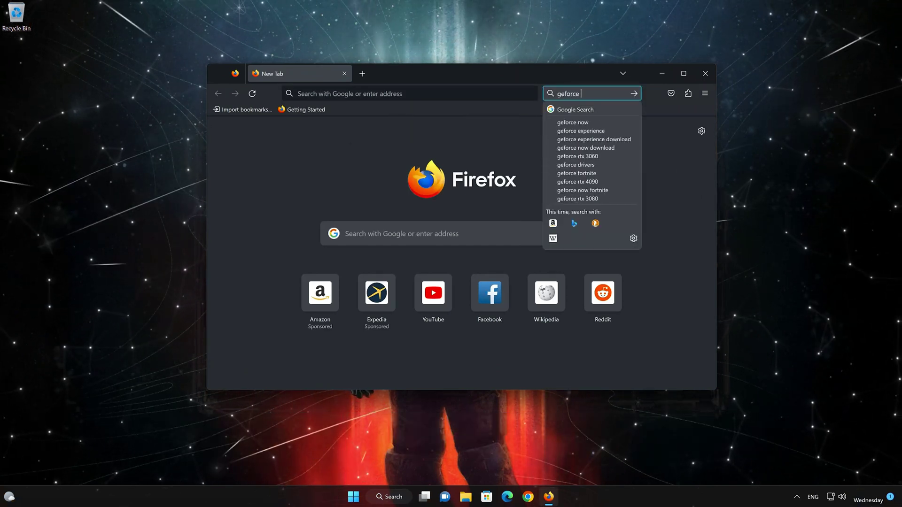
{"action": "type", "text": "experience"}
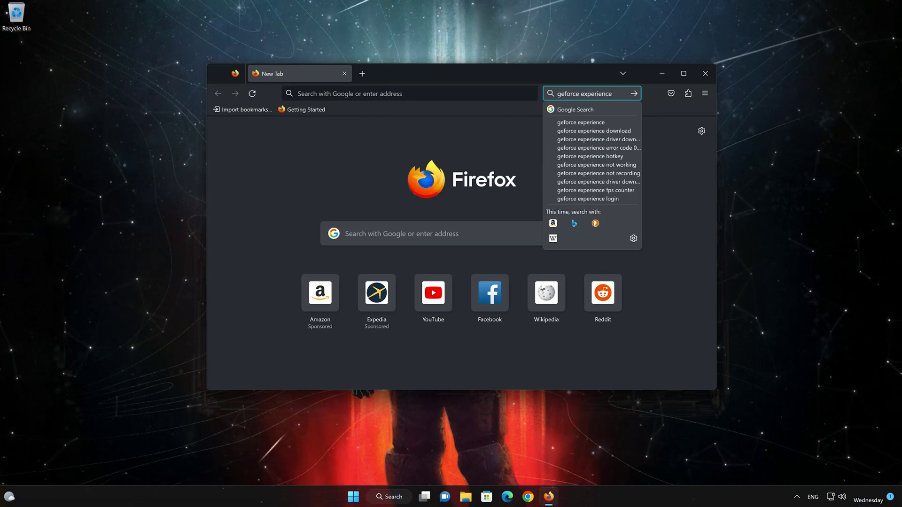
{"action": "key", "text": "Return"}
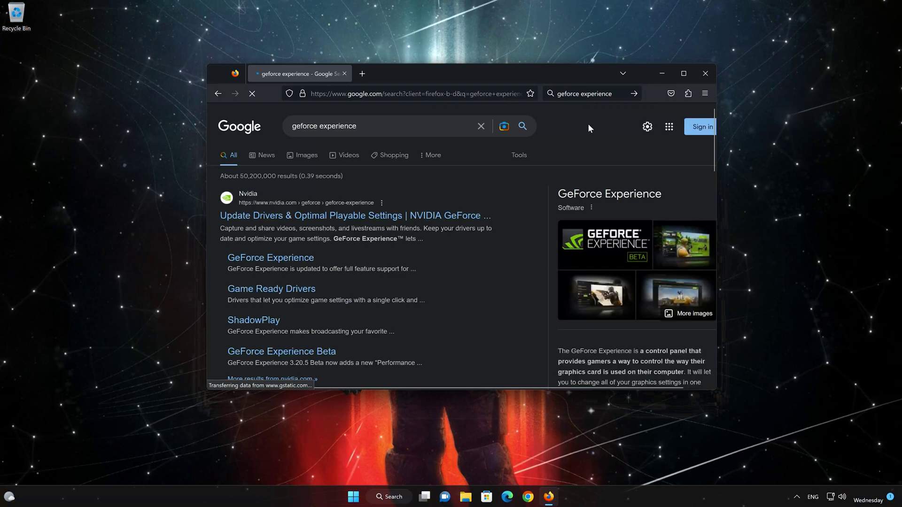
Step: Download the GeForce Experience installer from NVIDIA's official GeForce Experience page
{"action": "scroll", "coordinate": [565, 142], "scroll_direction": "down", "scroll_amount": 2}
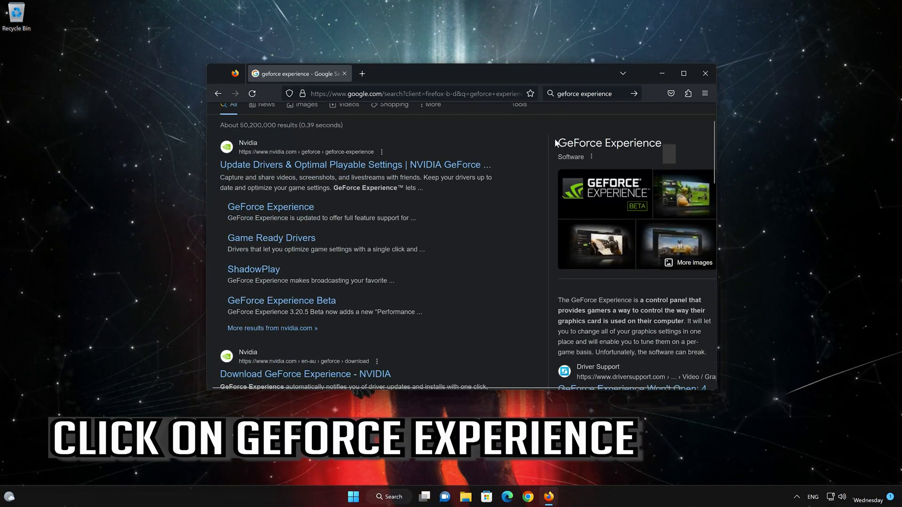
{"action": "left_click", "coordinate": [344, 165]}
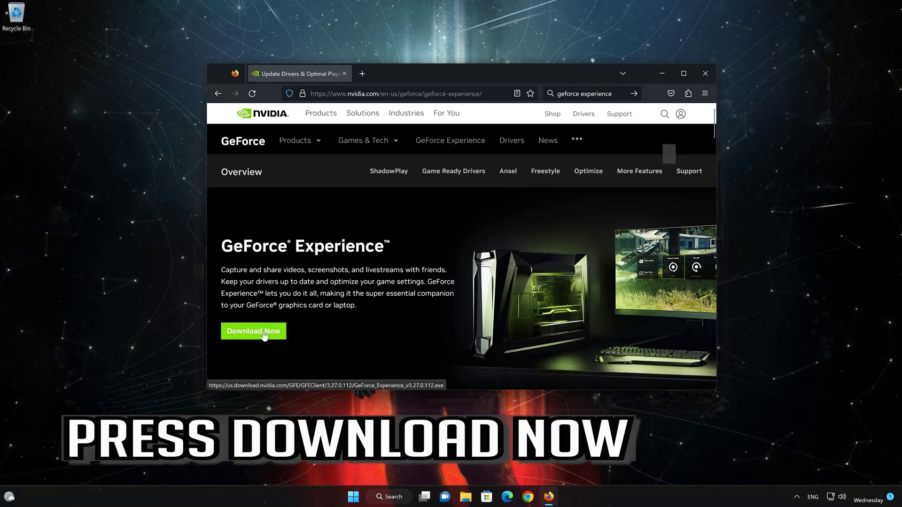
{"action": "left_click", "coordinate": [264, 334]}
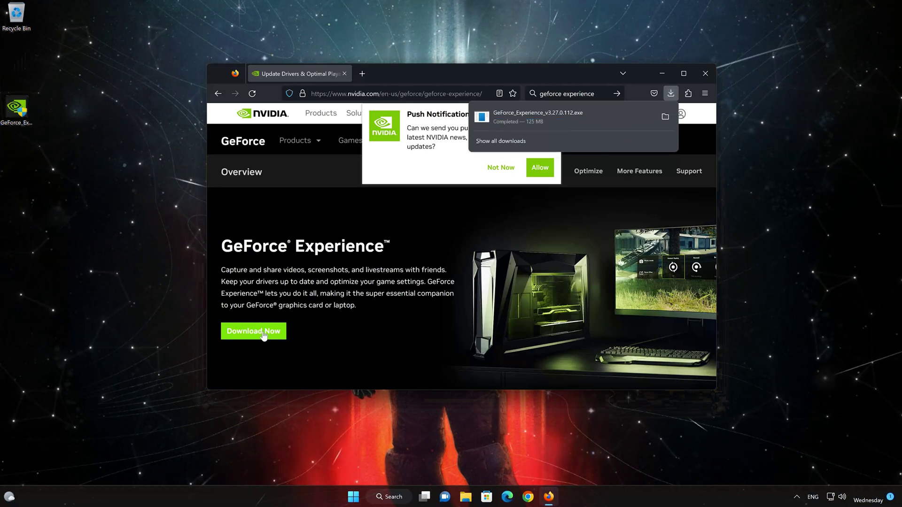
Step: Close the browser and run the downloaded GeForce Experience installer, allowing it to make changes to the device
{"action": "left_click", "coordinate": [705, 74]}
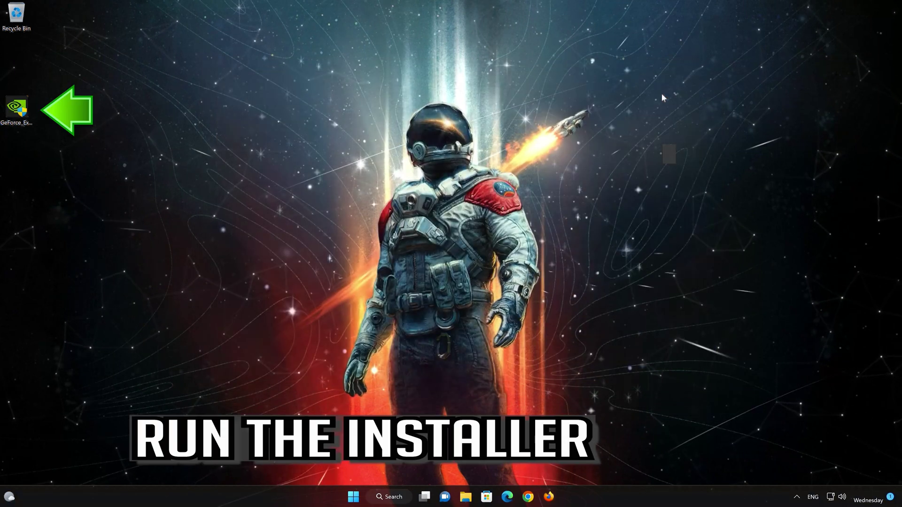
{"action": "double_click", "coordinate": [16, 113]}
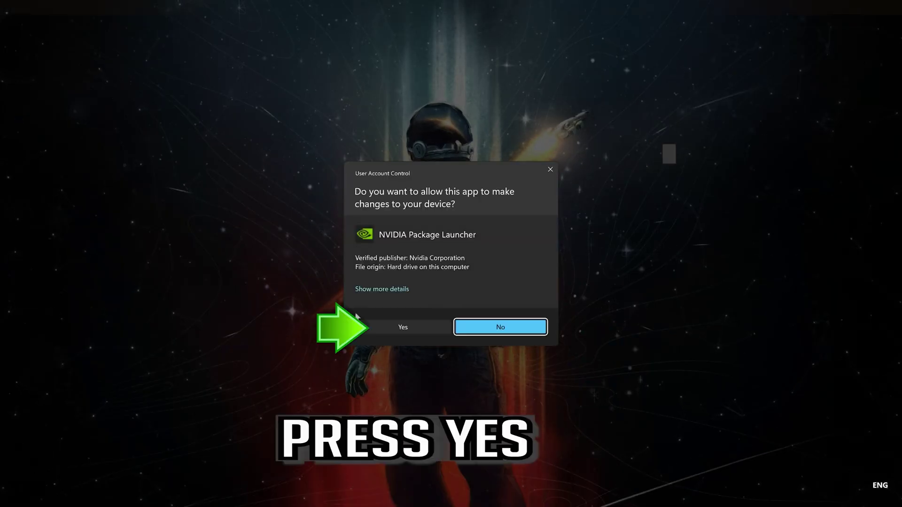
{"action": "left_click", "coordinate": [411, 323]}
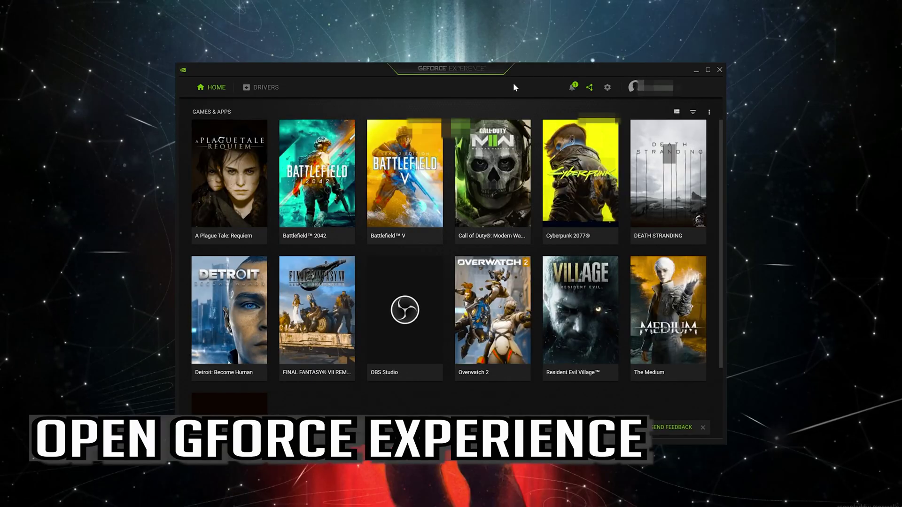
Step: In GeForce Experience, download and install the GeForce Game Ready Driver version 526.98 and dismiss the installation summary
{"action": "left_click", "coordinate": [272, 93]}
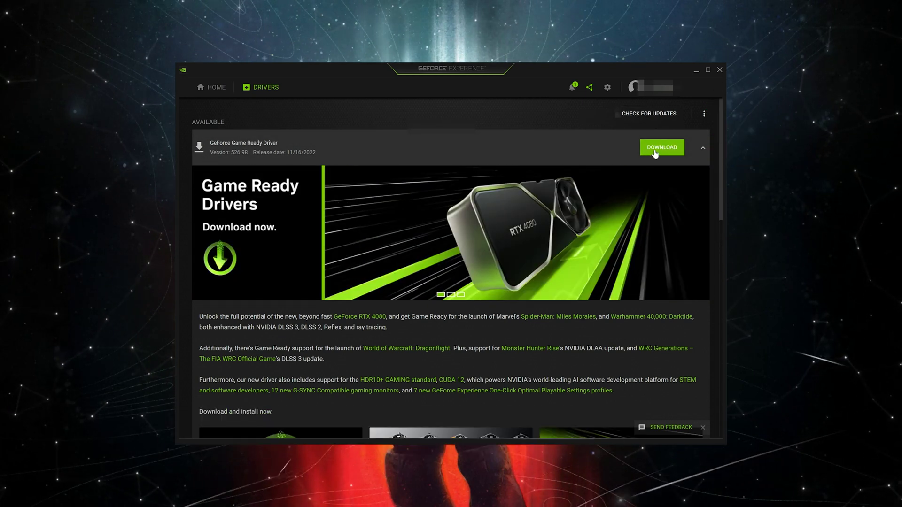
{"action": "left_click", "coordinate": [655, 150]}
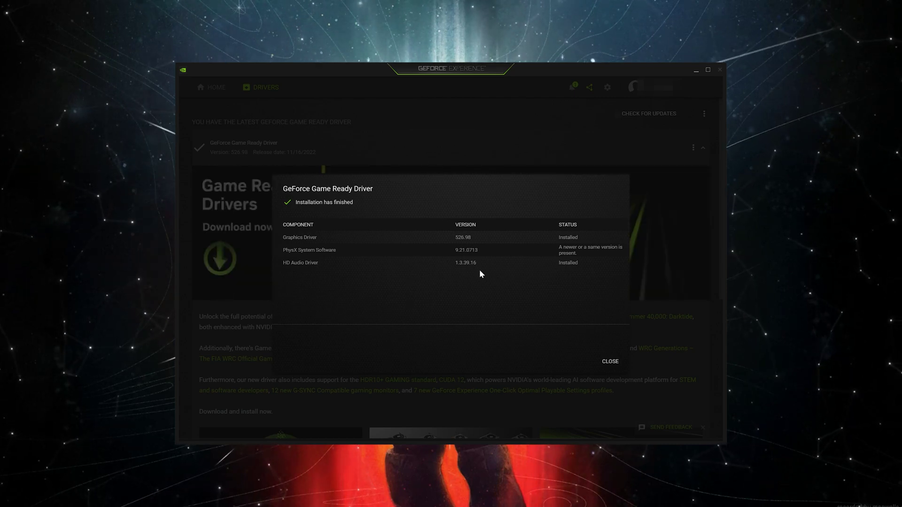
{"action": "left_click", "coordinate": [610, 362]}
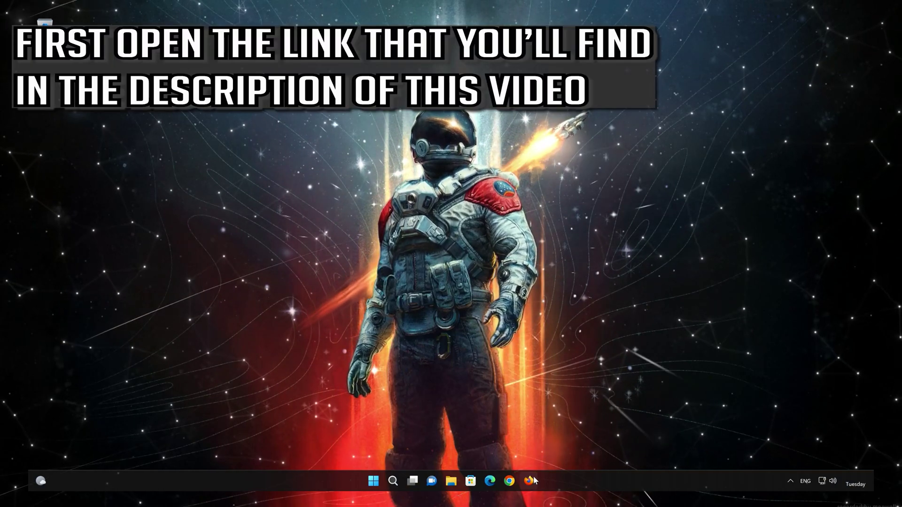
Step: Open Firefox and go to the copied Windows 11 download link at microsoft.com/software-download/windows11
{"action": "left_click", "coordinate": [529, 480]}
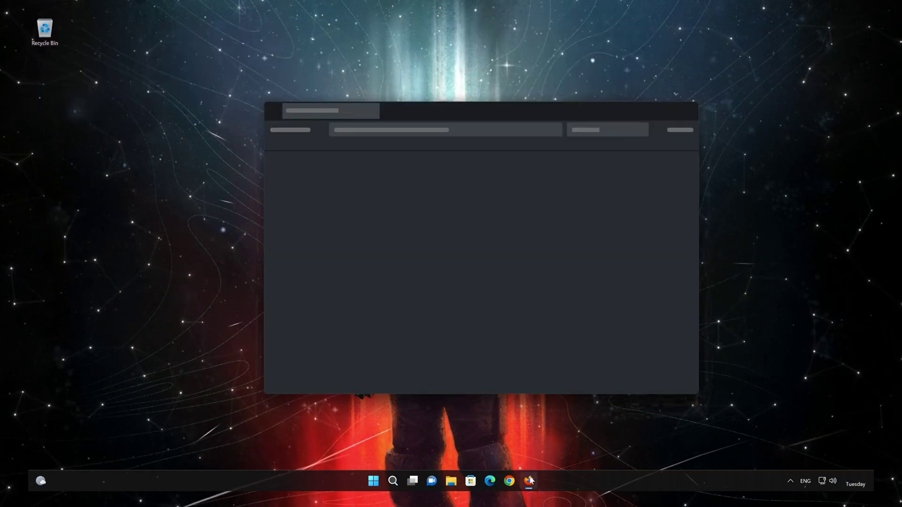
{"action": "right_click", "coordinate": [425, 133]}
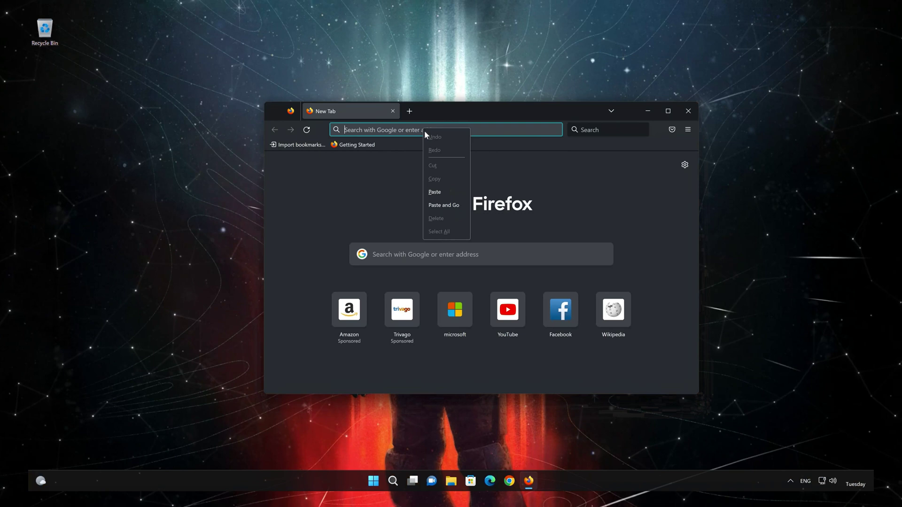
{"action": "left_click", "coordinate": [444, 205]}
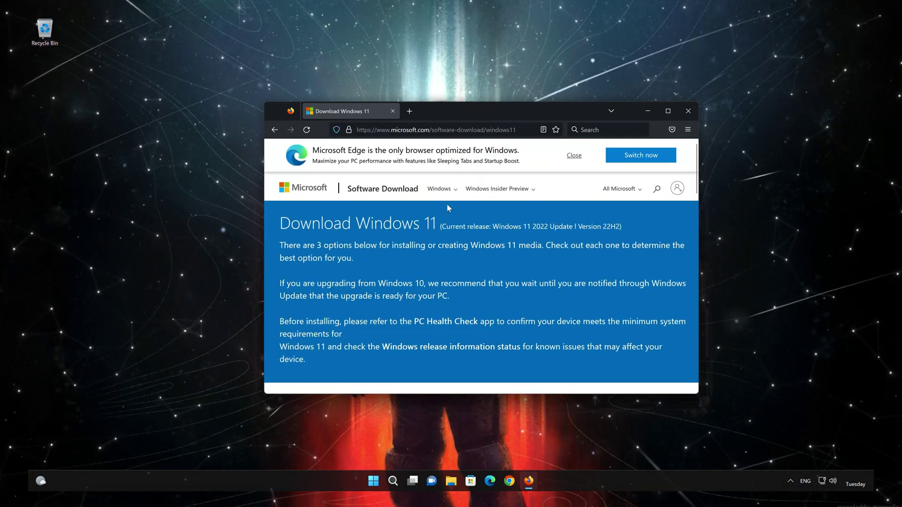
Step: Download the media creation tool offered under Create Windows 11 Installation Media, and close the browser
{"action": "scroll", "coordinate": [446, 207], "scroll_direction": "down", "scroll_amount": 6}
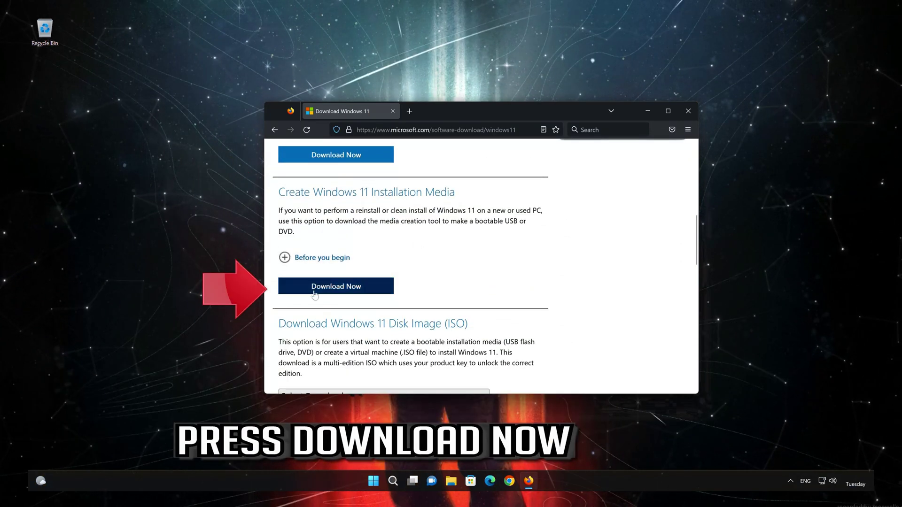
{"action": "left_click", "coordinate": [353, 289]}
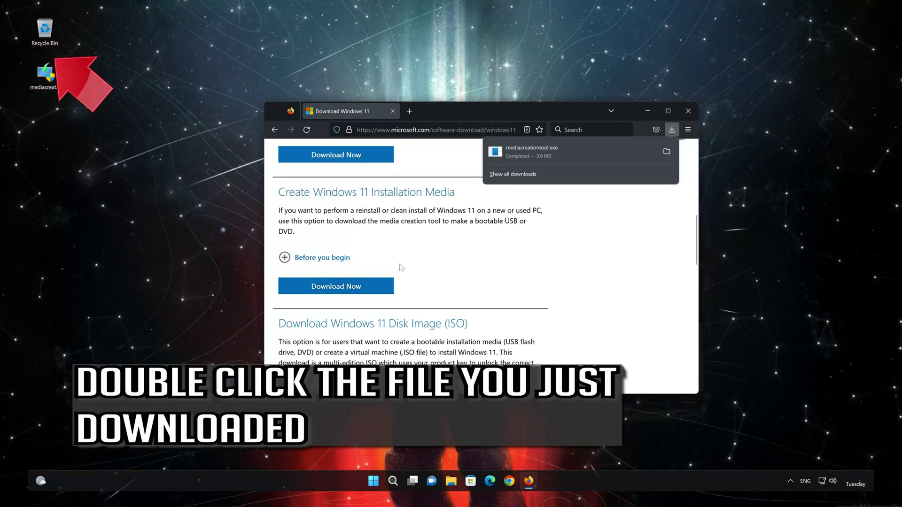
{"action": "left_click", "coordinate": [685, 111]}
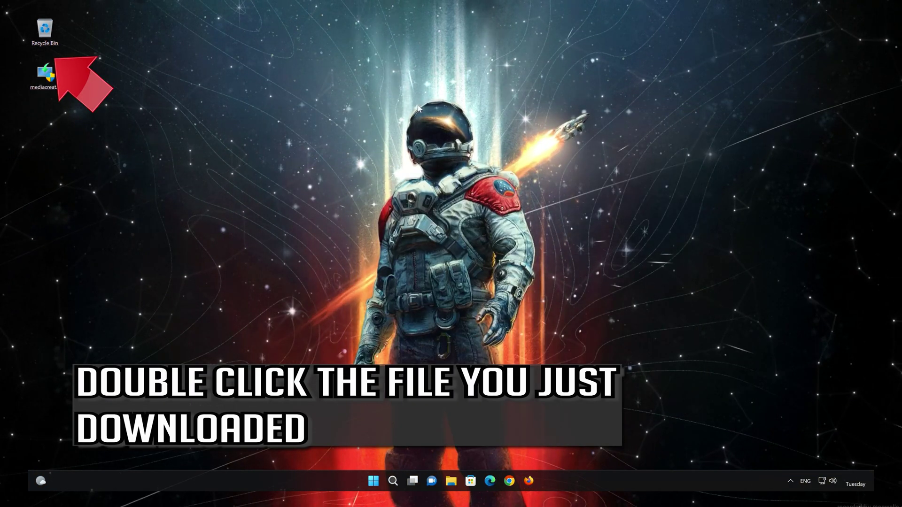
Step: Run mediacreationtool.exe with permission to make changes to the device, and accept the license terms
{"action": "double_click", "coordinate": [45, 86]}
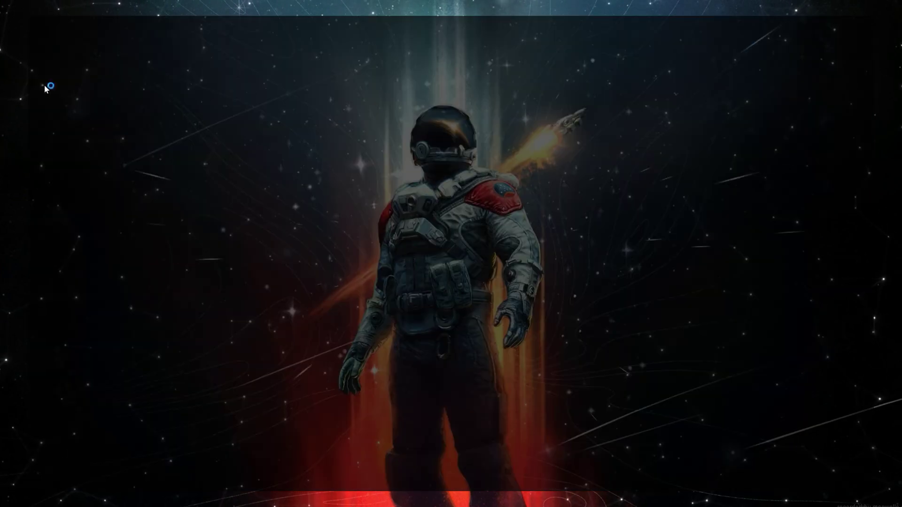
{"action": "left_click", "coordinate": [406, 319]}
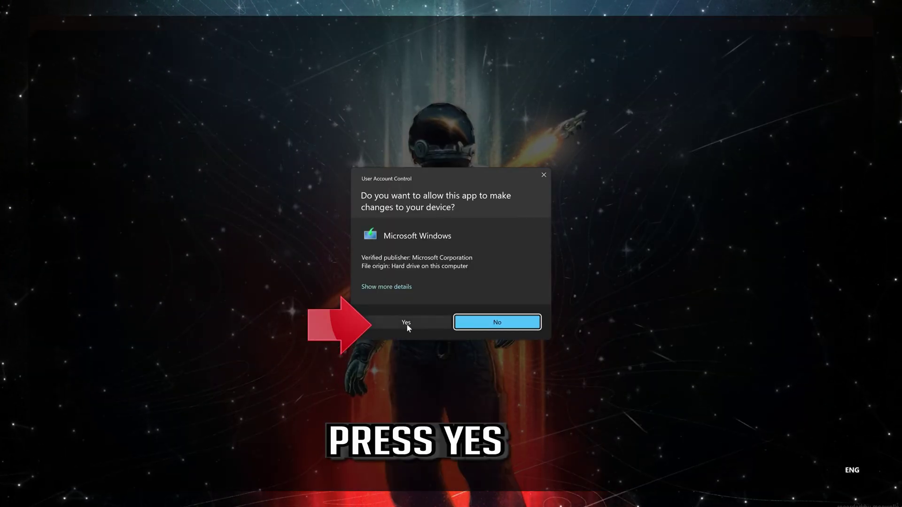
{"action": "left_click", "coordinate": [404, 323]}
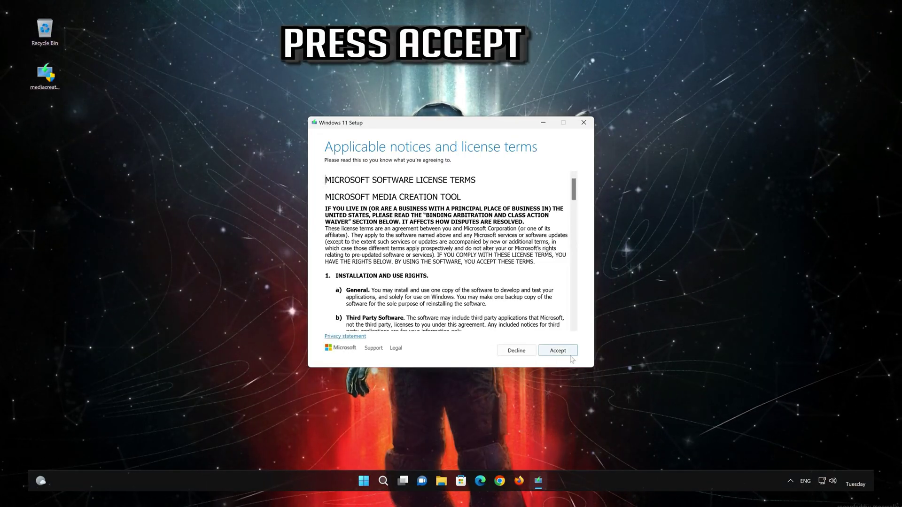
{"action": "left_click", "coordinate": [559, 351]}
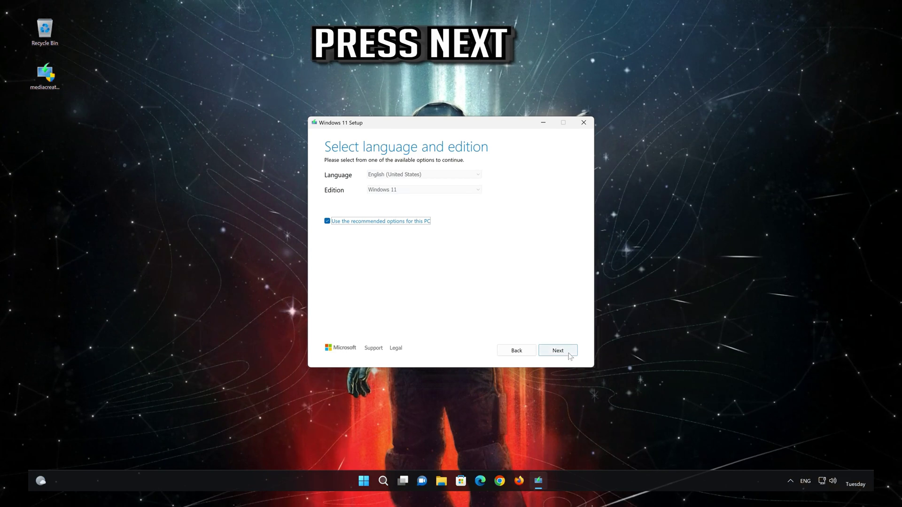
Step: Keep the recommended language and edition in Windows 11 Setup, and choose ISO file as the media to use
{"action": "left_click", "coordinate": [569, 355]}
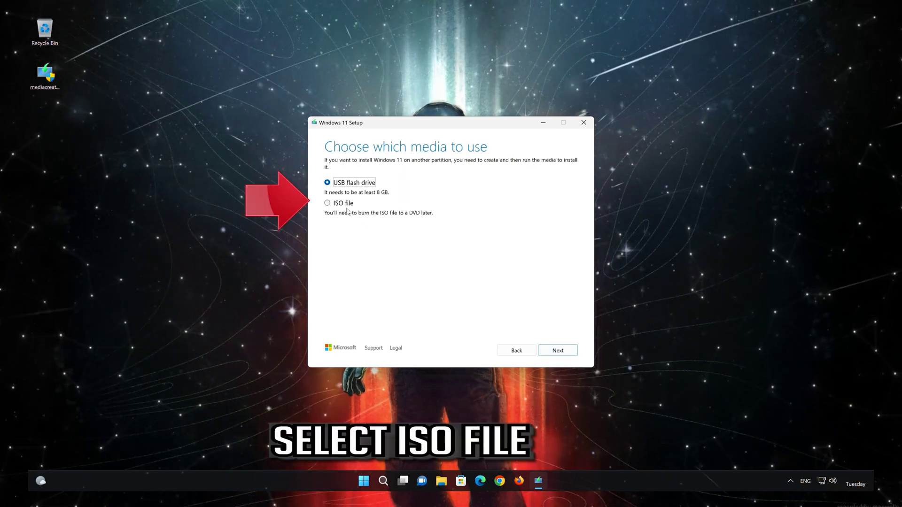
{"action": "left_click", "coordinate": [328, 203]}
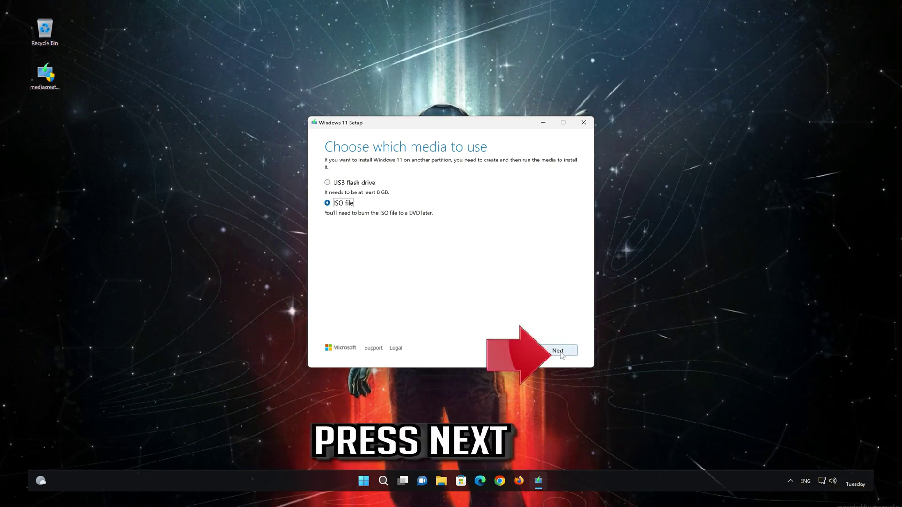
{"action": "left_click", "coordinate": [558, 351]}
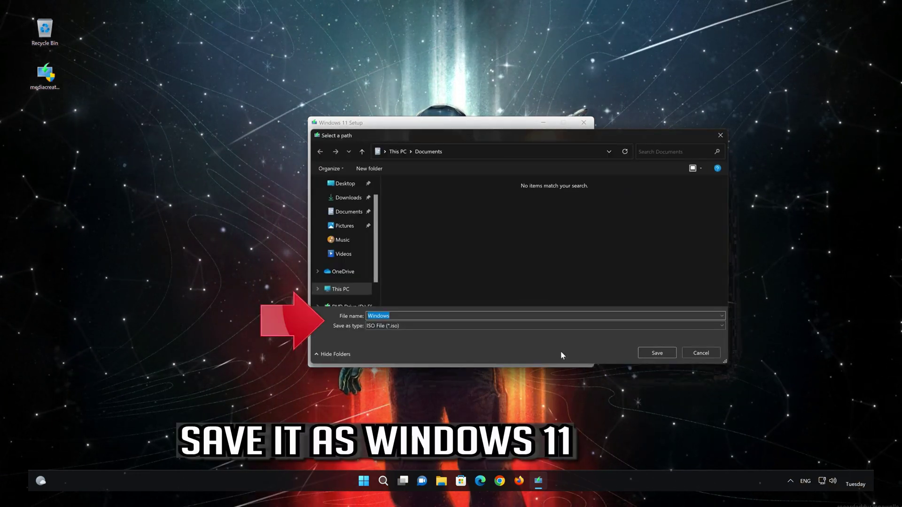
Step: Save the ISO file to the Desktop as Windows 11, and finish the media creation setup once the file is created
{"action": "type", "text": "Windows 11"}
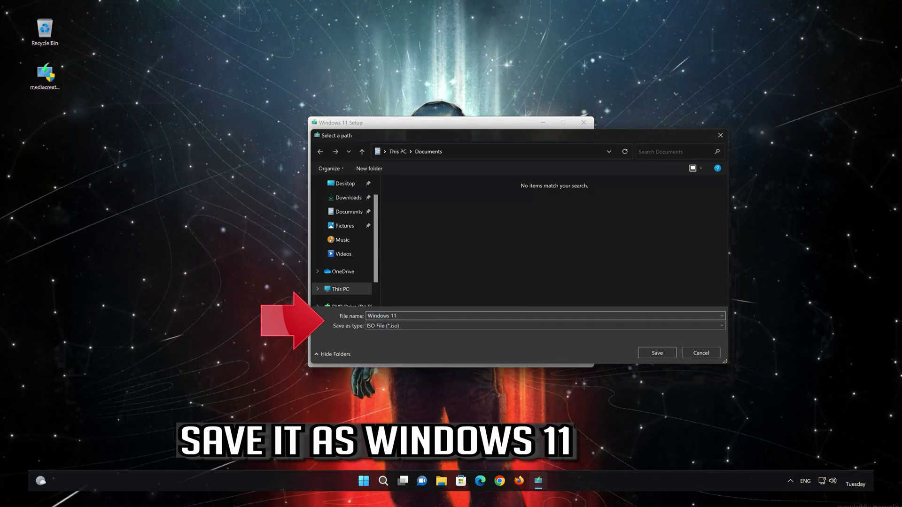
{"action": "left_click", "coordinate": [344, 183]}
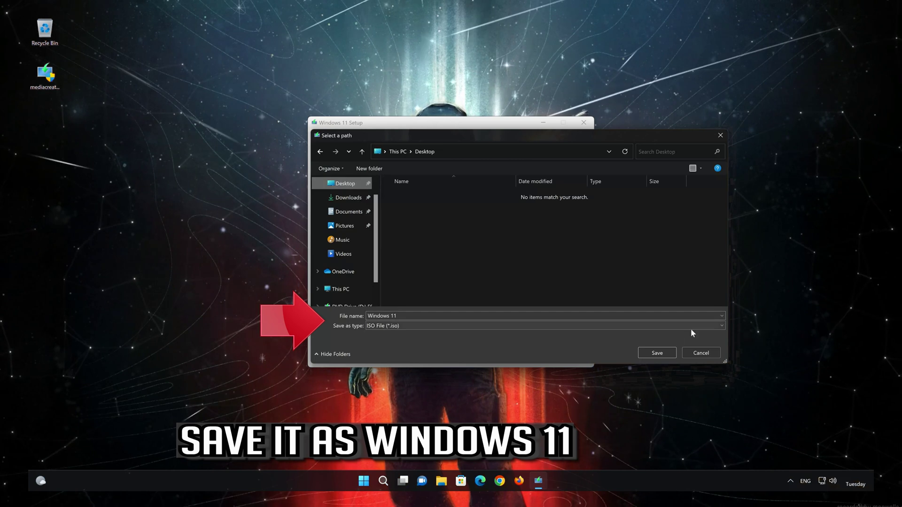
{"action": "left_click", "coordinate": [664, 350]}
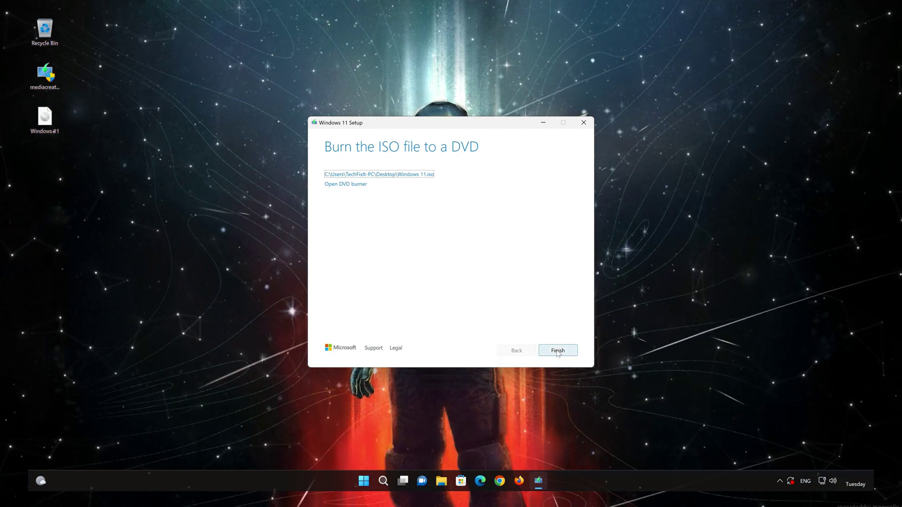
{"action": "left_click", "coordinate": [558, 352]}
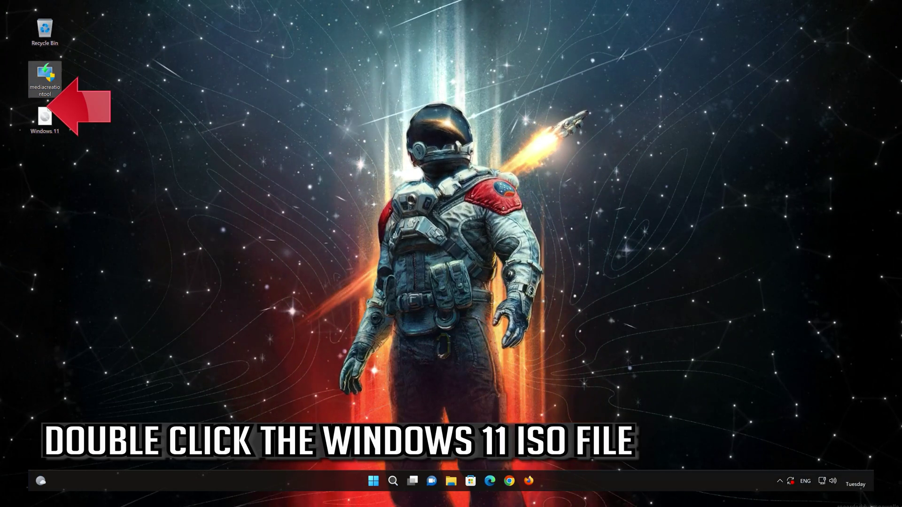
Step: Open the Windows 11 ISO from the desktop, run its setup application with permission to make changes, and close the drive's folder window
{"action": "double_click", "coordinate": [44, 124]}
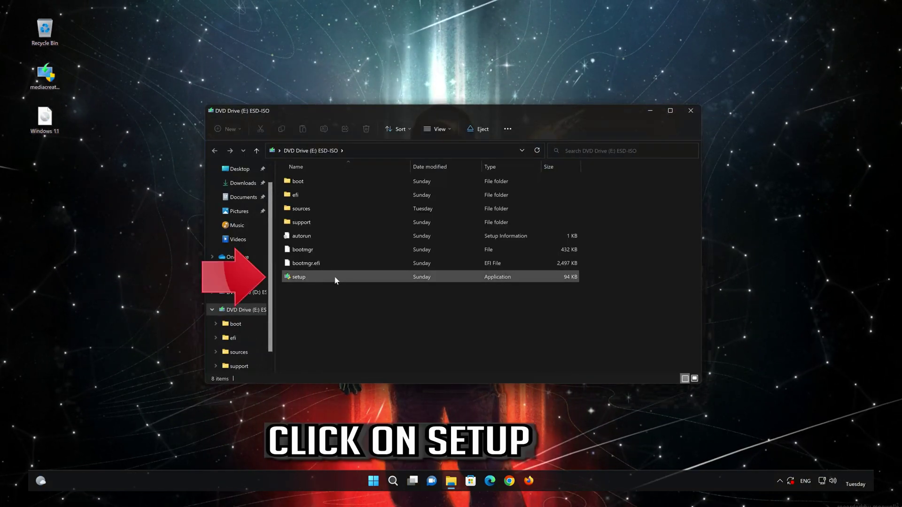
{"action": "double_click", "coordinate": [347, 278]}
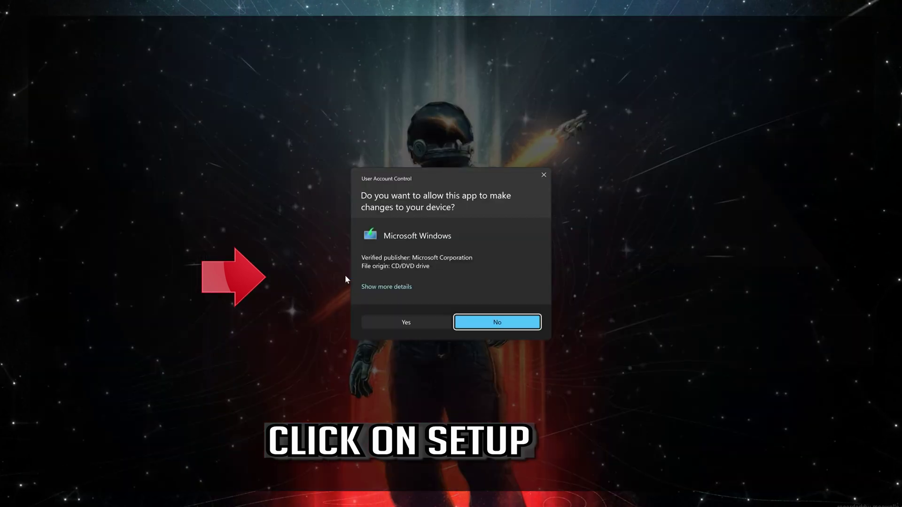
{"action": "left_click", "coordinate": [402, 321]}
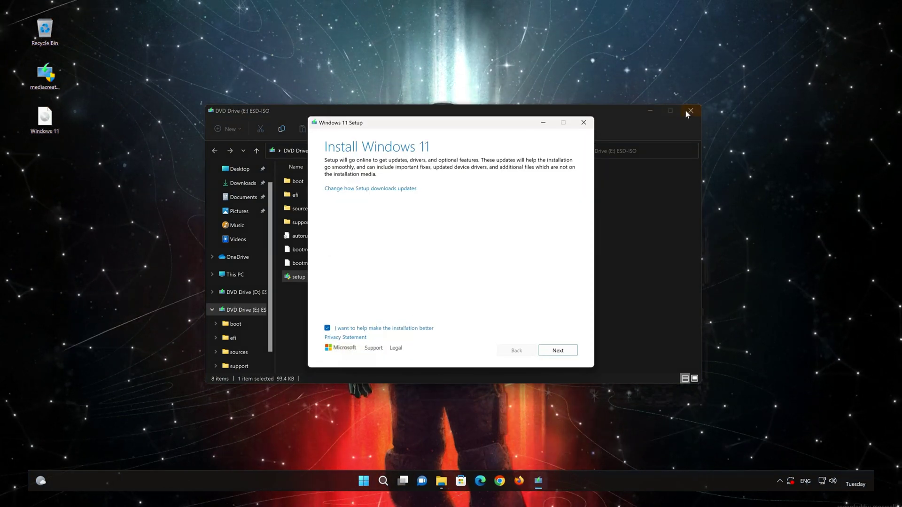
{"action": "left_click", "coordinate": [685, 109]}
{"action": "left_click", "coordinate": [690, 112]}
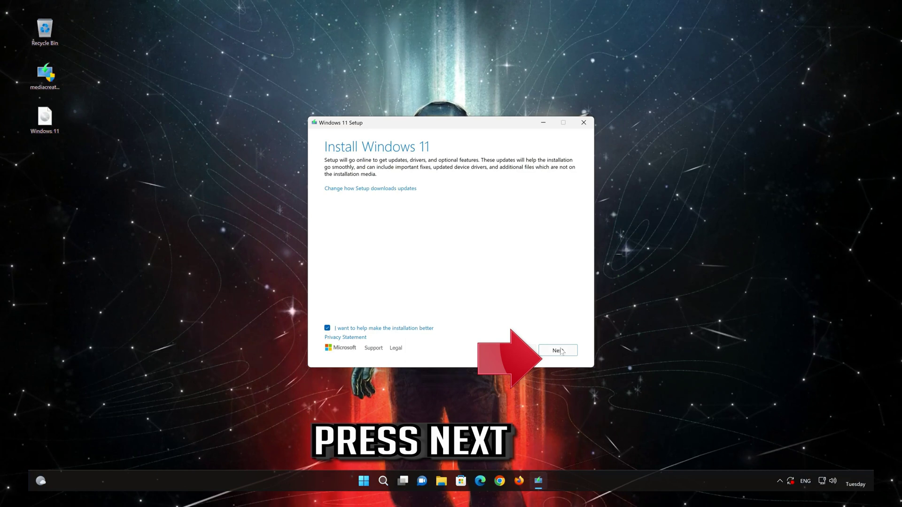
Step: Accept the license terms in Windows 11 Setup and start installing Windows 11 Pro with personal files and apps kept
{"action": "left_click", "coordinate": [561, 353]}
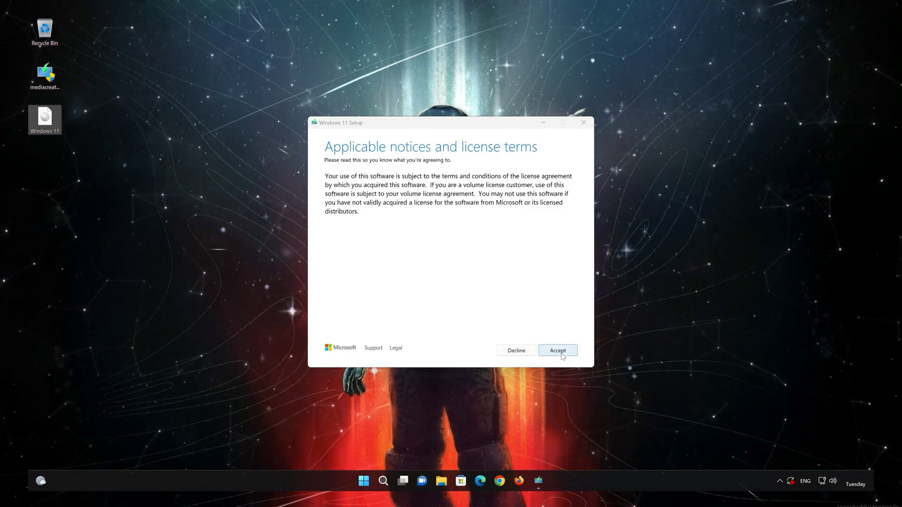
{"action": "left_click", "coordinate": [562, 353]}
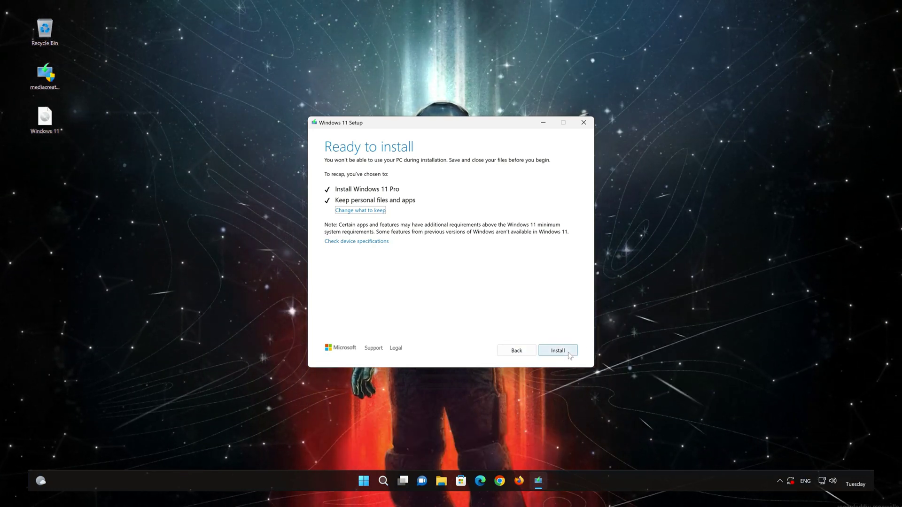
{"action": "left_click", "coordinate": [568, 354]}
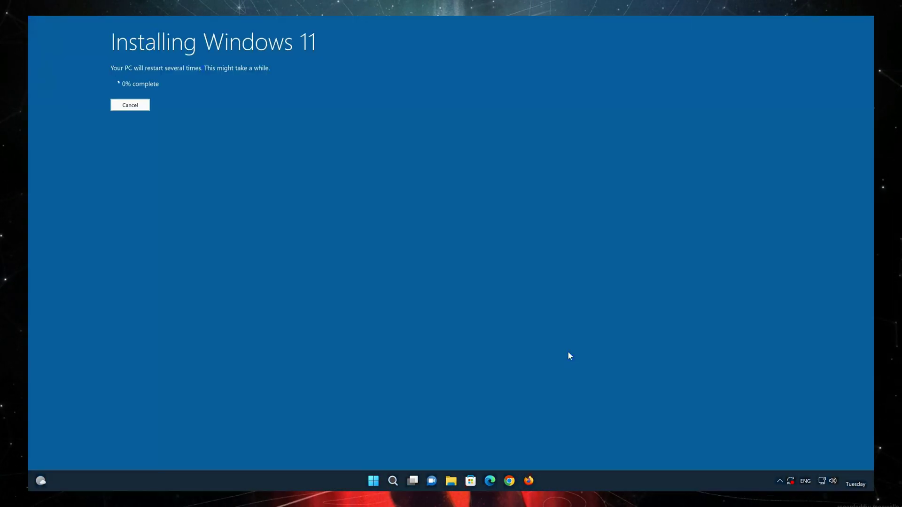